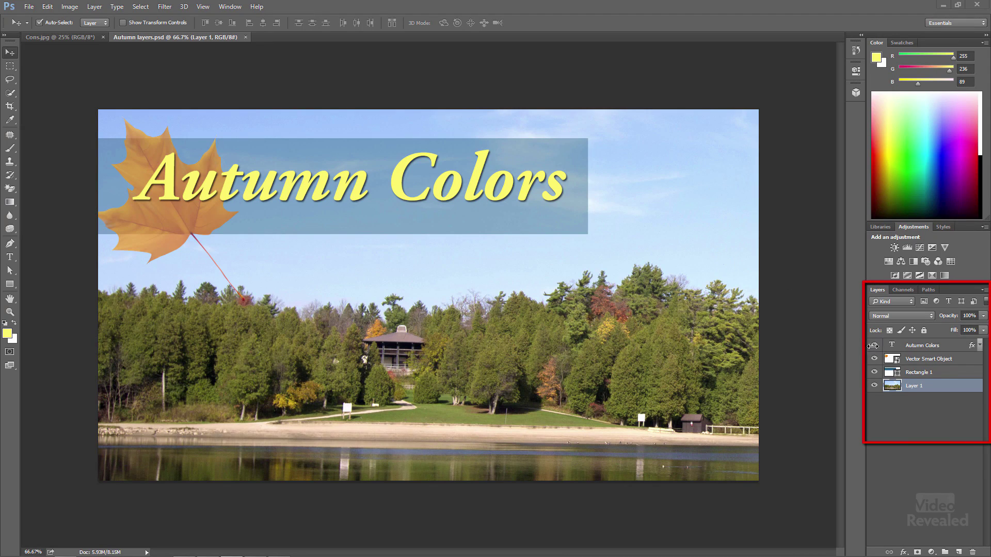
Step: Hide and re-show each of the four layers in Autumn layers.psd to check their contents
click(874, 346)
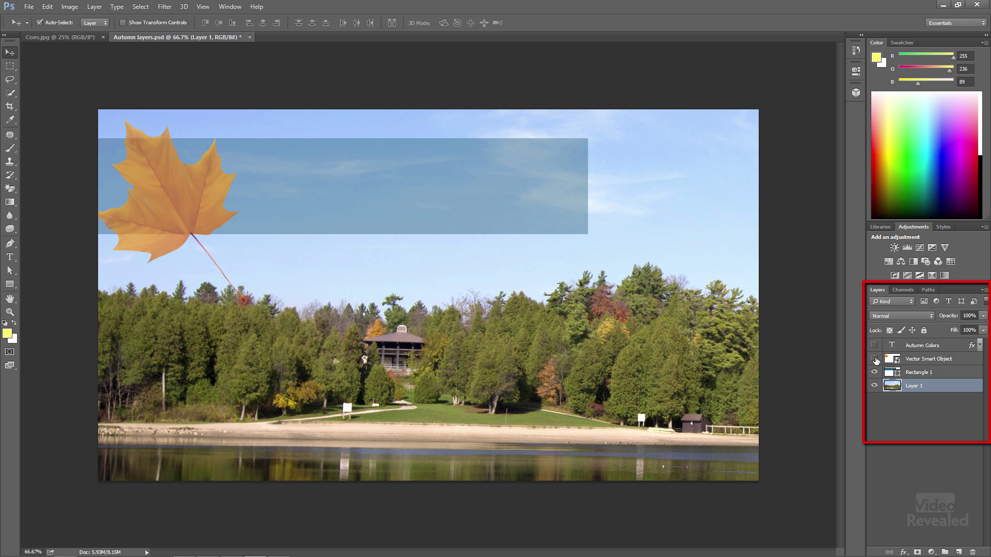
click(875, 359)
click(874, 373)
click(874, 386)
click(874, 386)
click(874, 372)
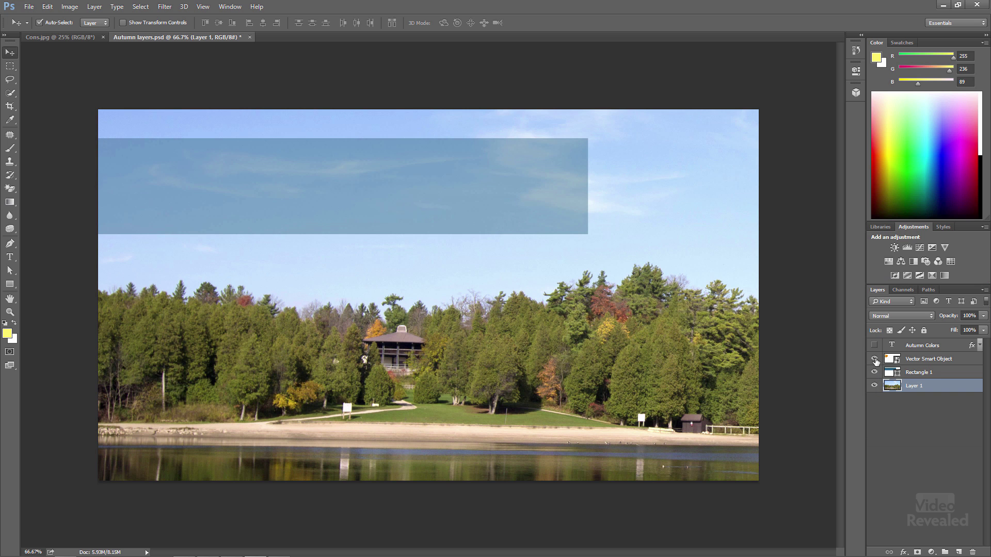
click(874, 359)
click(875, 345)
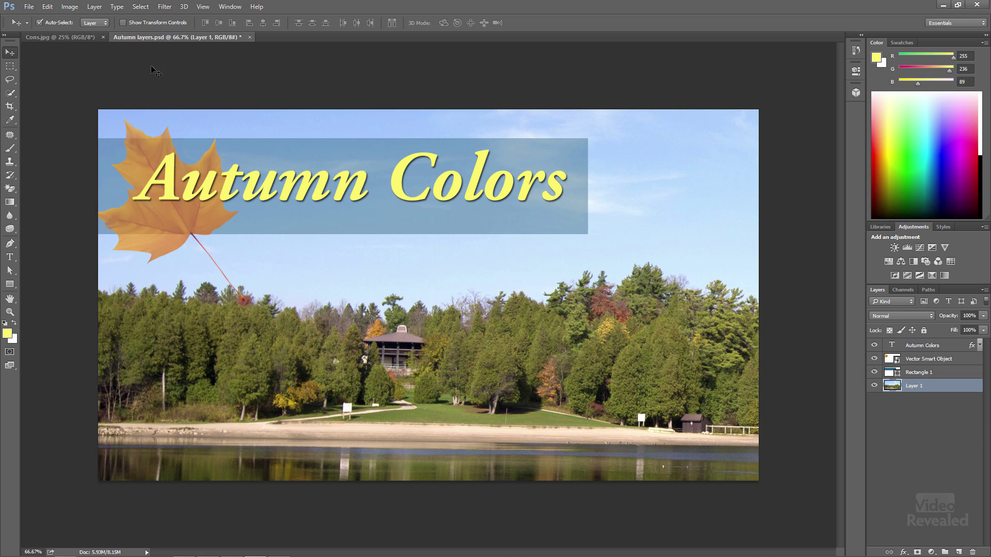
click(69, 7)
Step: Check Autumn layers.psd's 1920 × 1080 image size, then Cons.jpg's 5760 × 3840 size, changing nothing
click(95, 83)
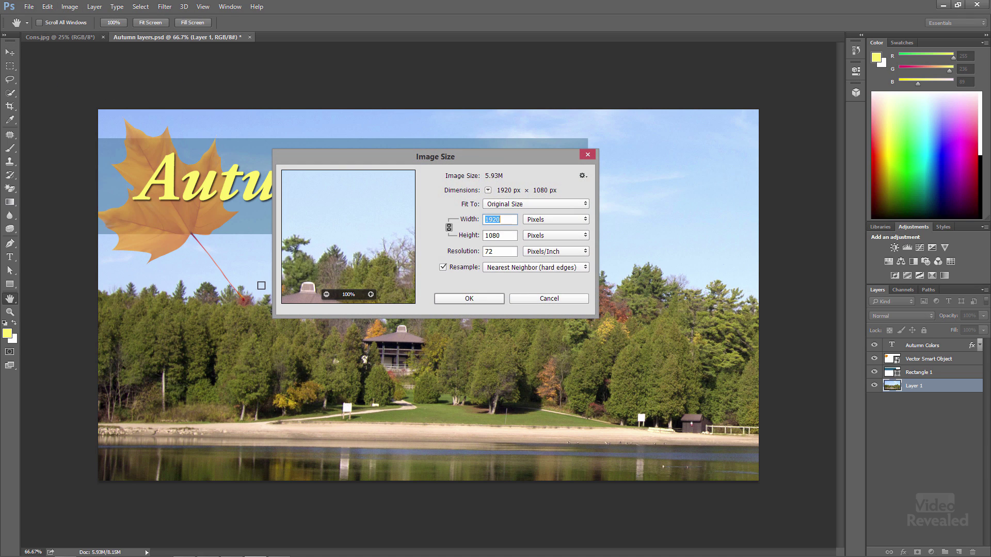
click(534, 298)
click(61, 38)
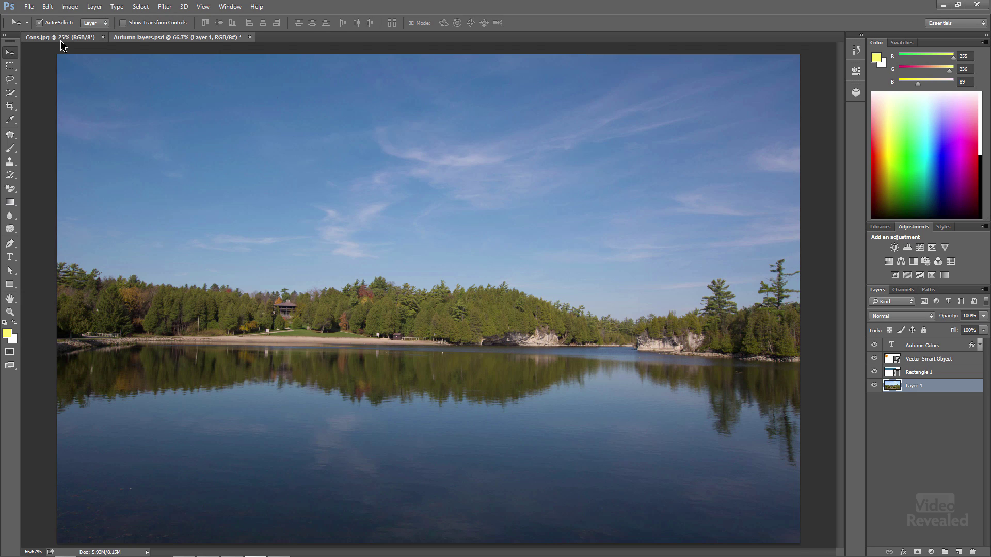
click(69, 6)
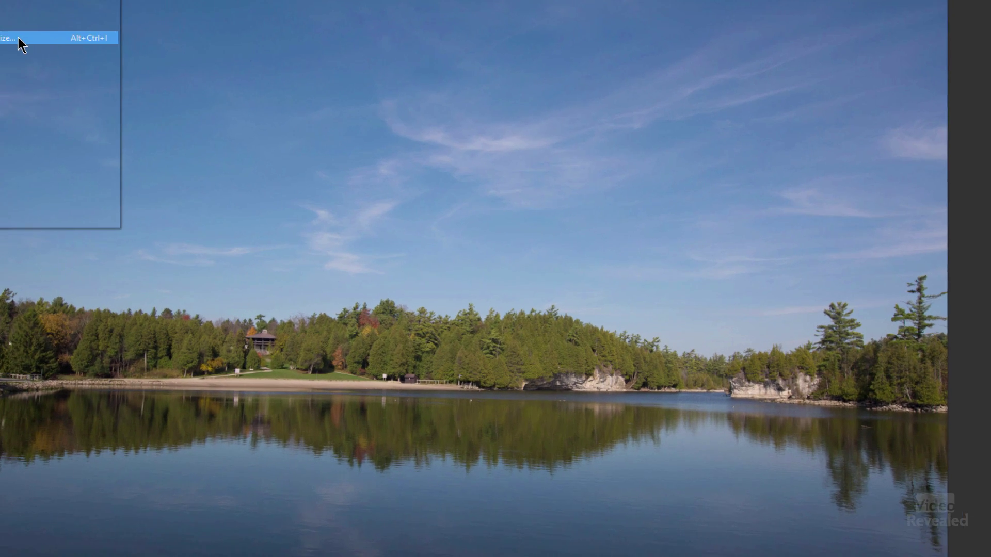
click(17, 37)
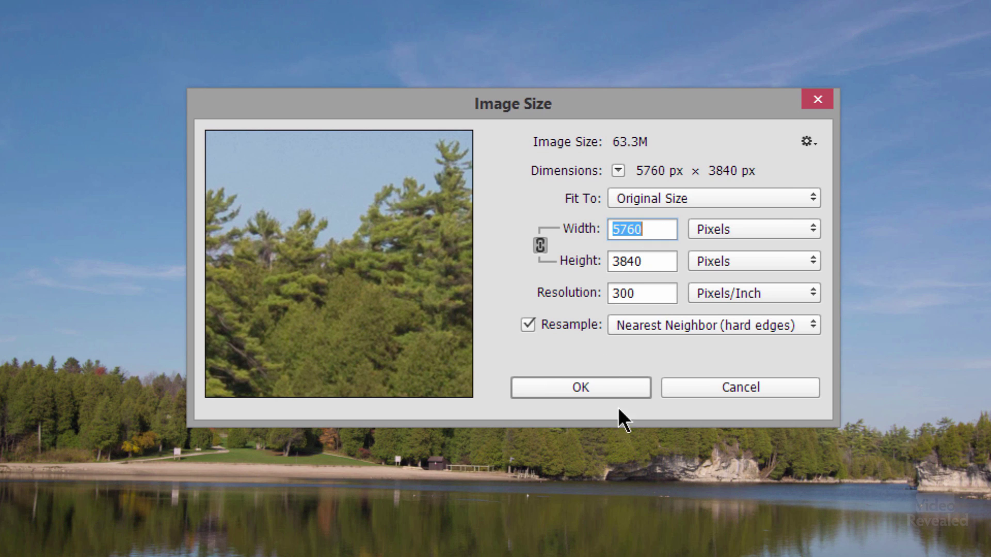
click(725, 387)
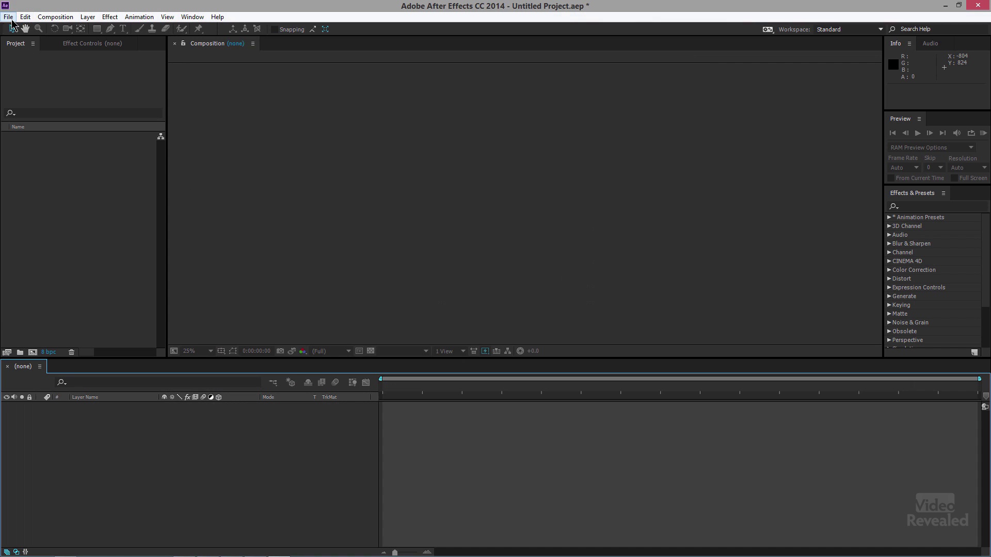
Step: Bring up the Import File dialog from the Project panel and choose Autumn layers.psd
click(9, 17)
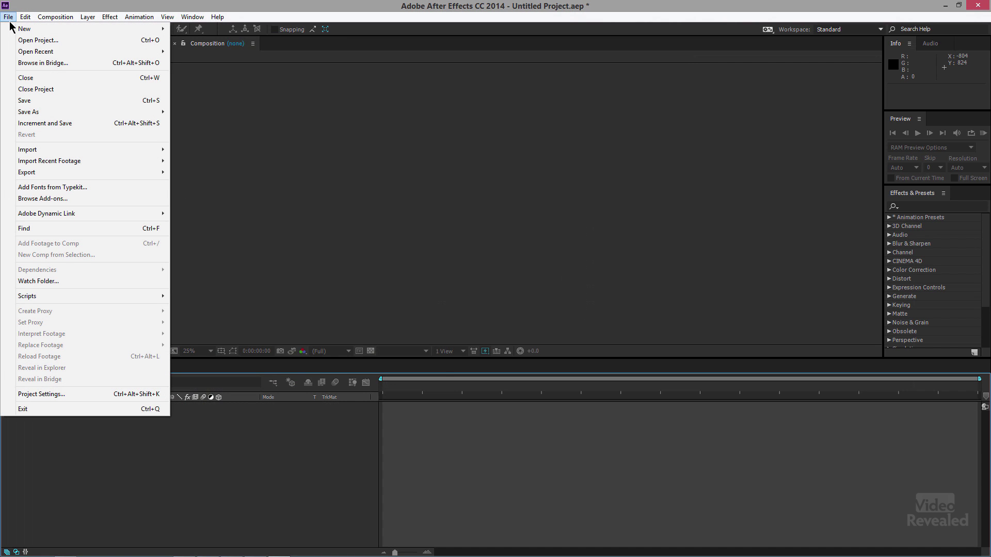
mouse_move(27, 149)
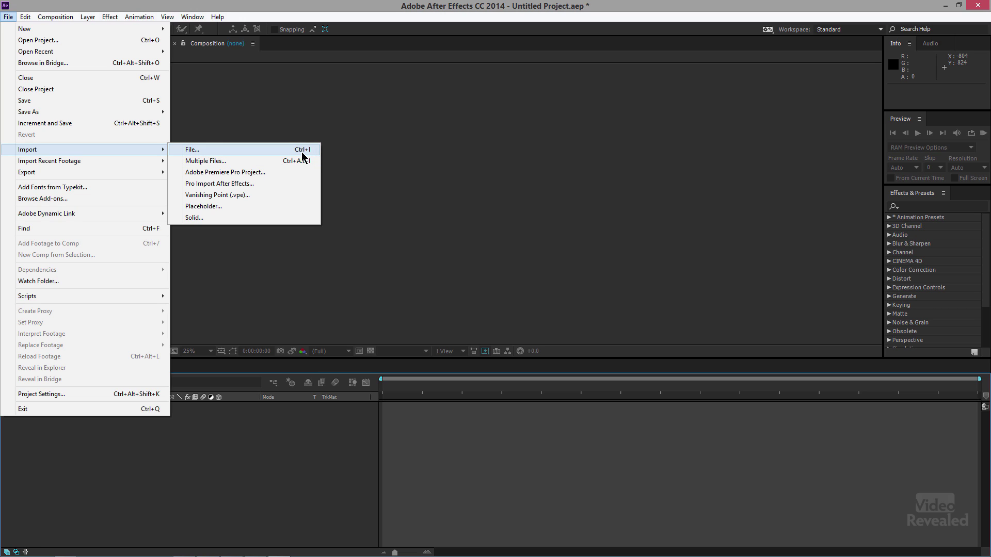
click(369, 186)
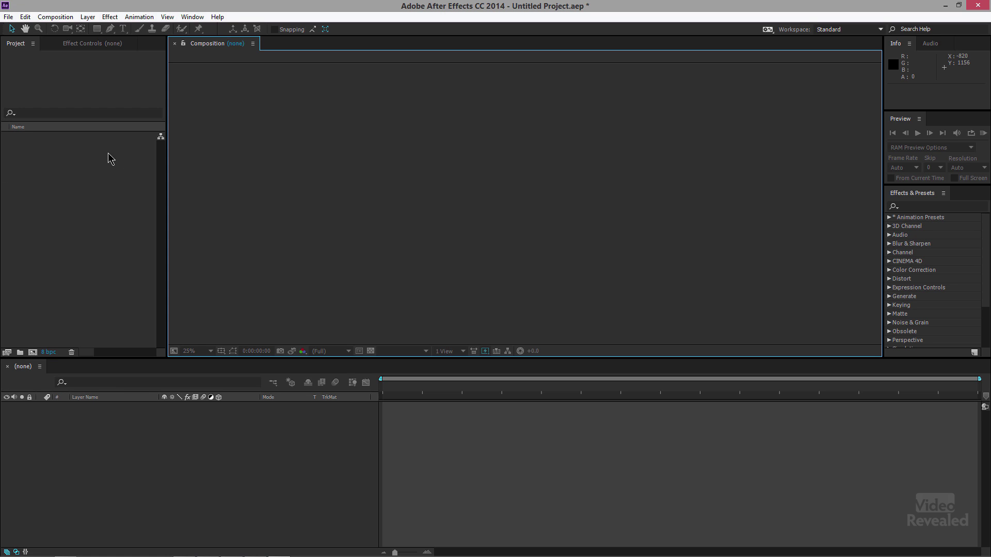
double_click(65, 182)
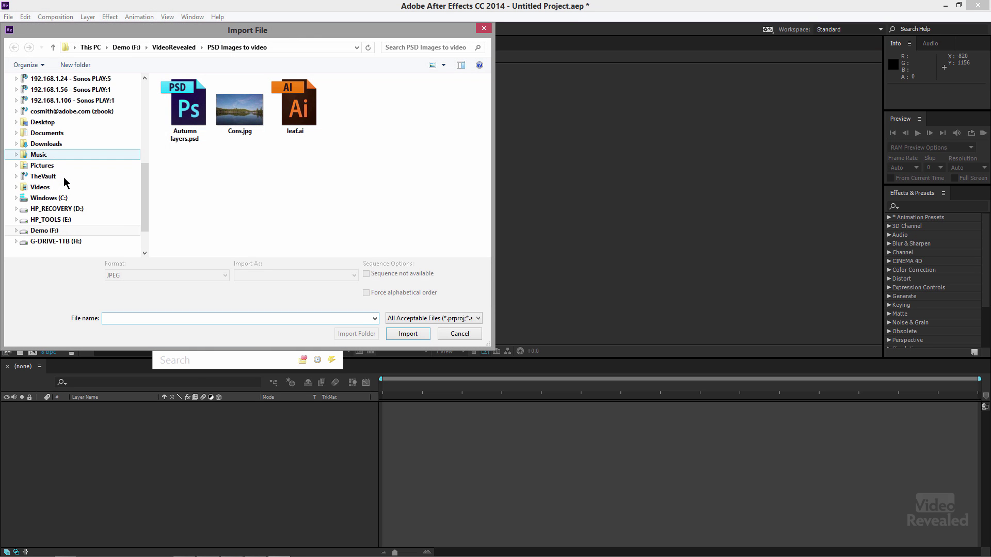
double_click(191, 117)
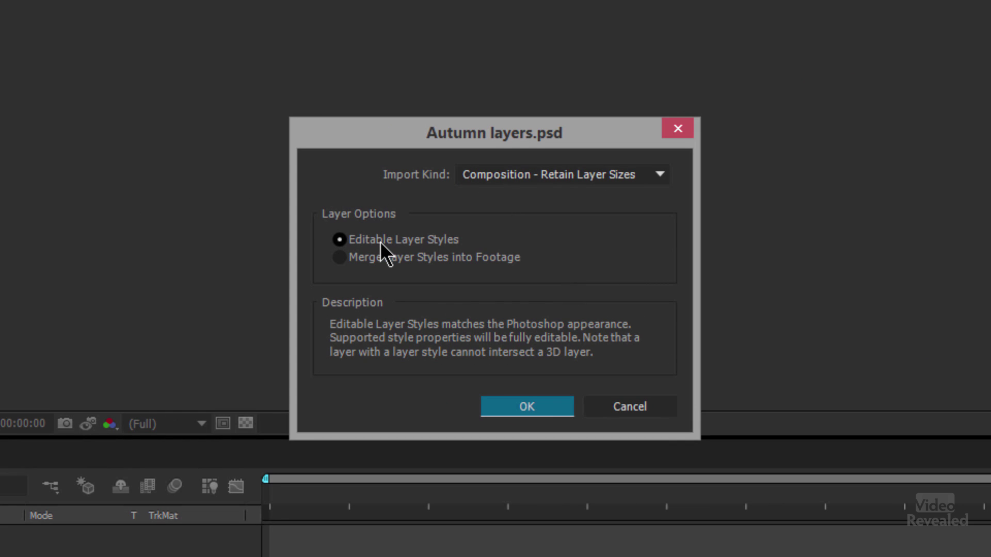
Step: Set the PSD import to Footage, choosing the Autumn Colors layer at Layer Size dimensions
click(596, 168)
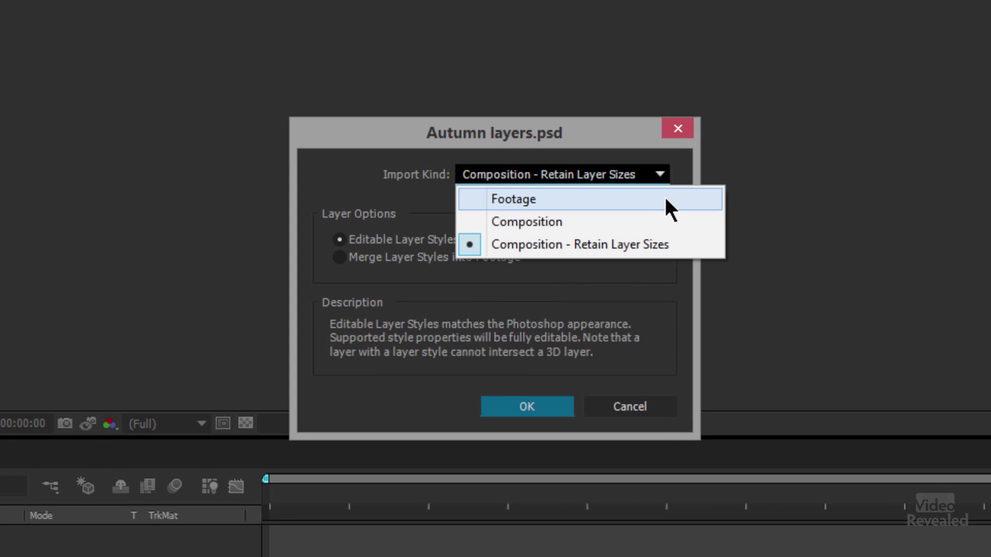
click(665, 199)
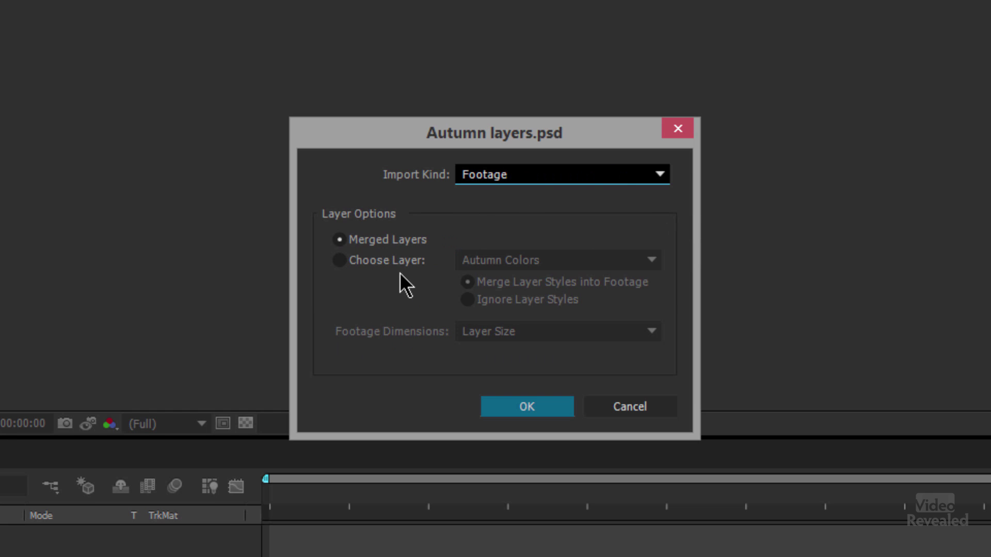
click(402, 258)
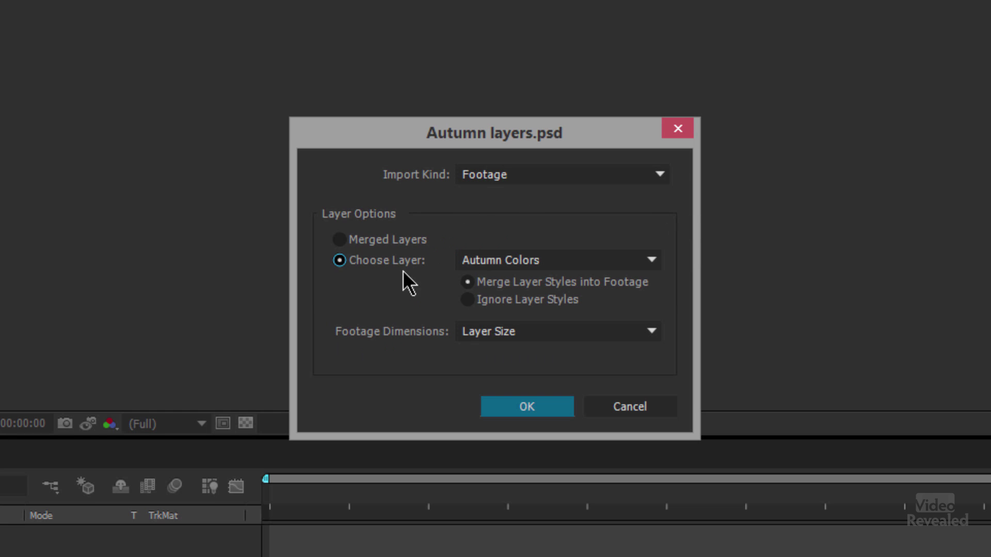
click(582, 332)
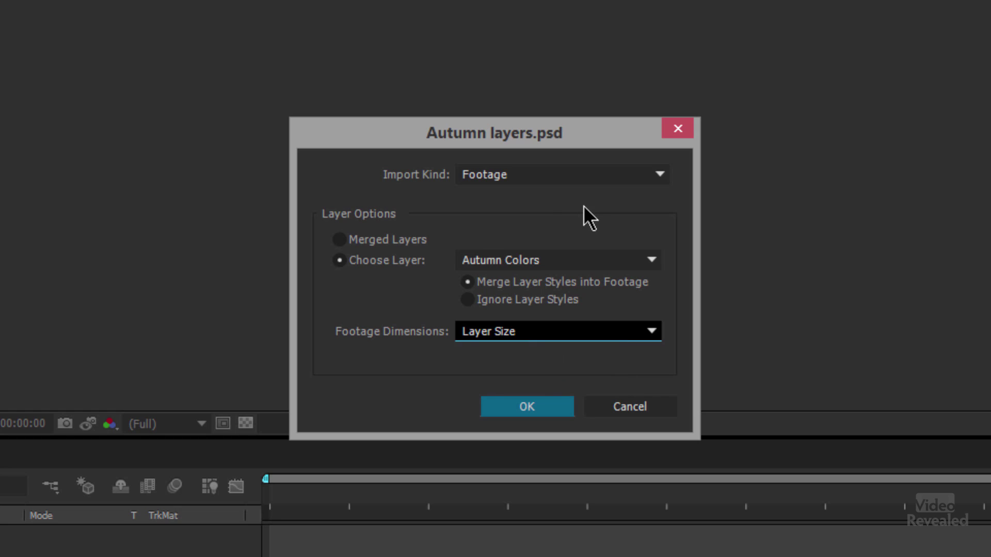
click(539, 177)
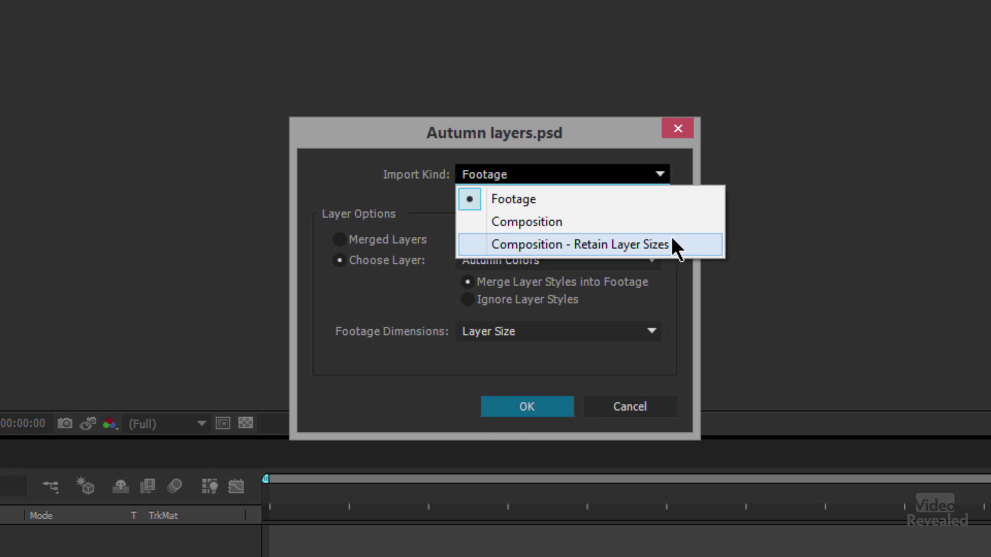
Step: Switch Import Kind back to Composition with Editable Layer Styles and confirm the import
click(648, 223)
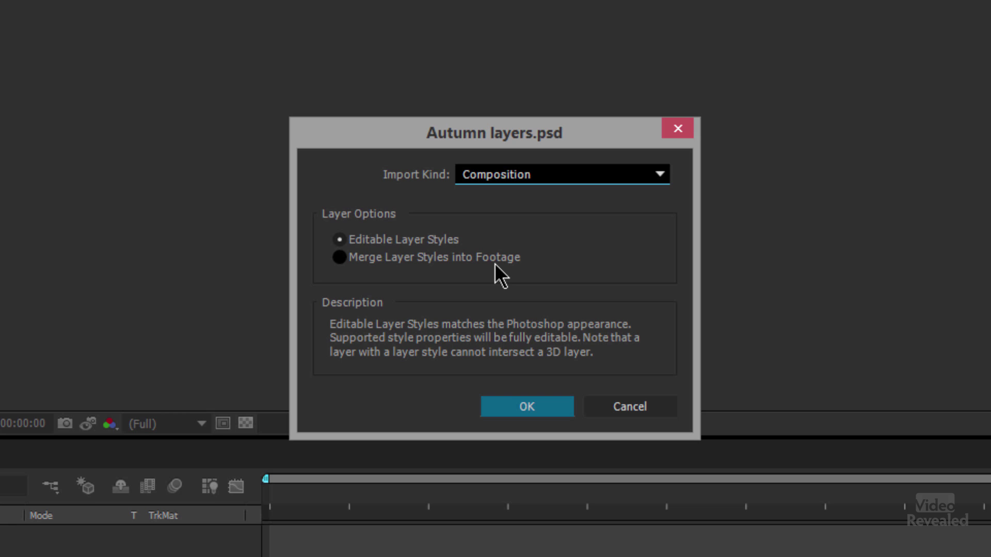
click(554, 178)
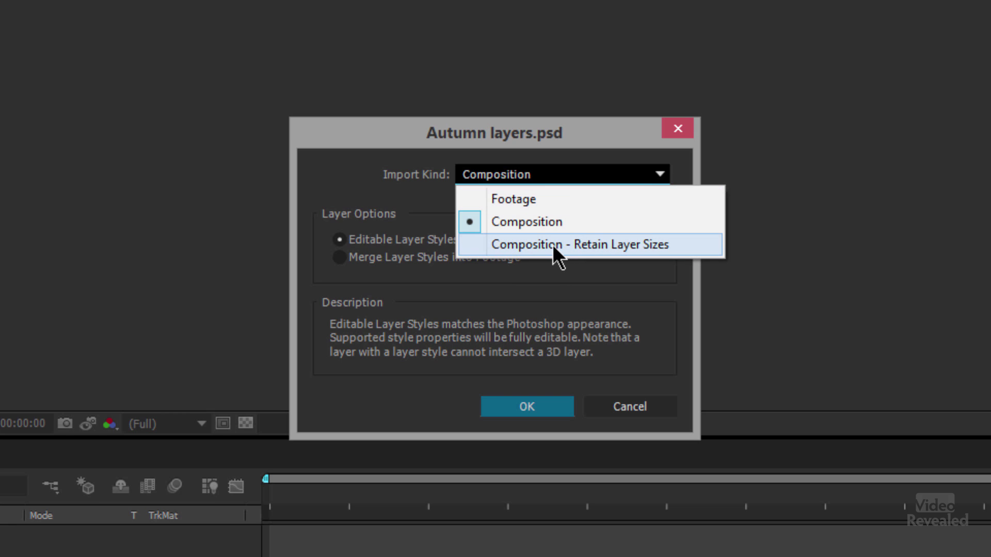
click(546, 246)
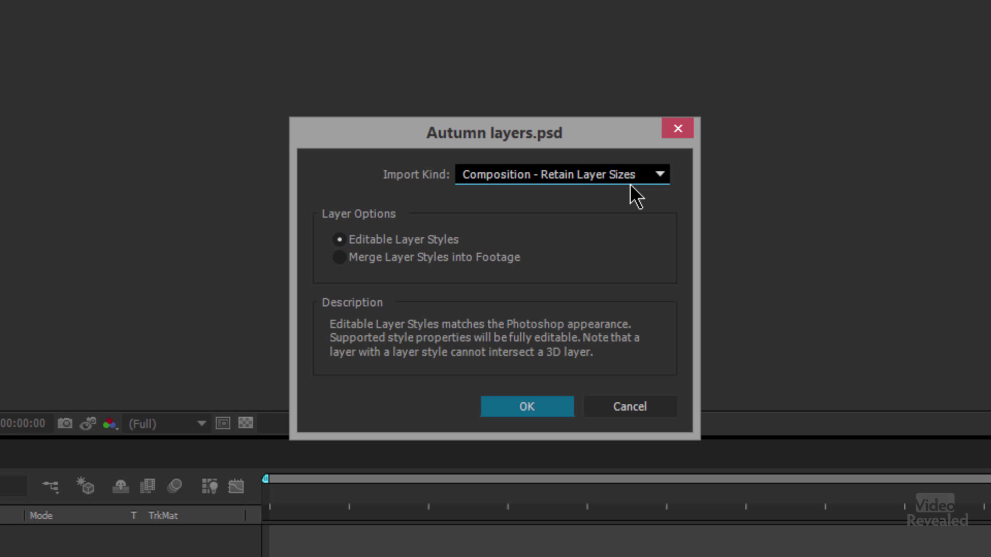
click(540, 174)
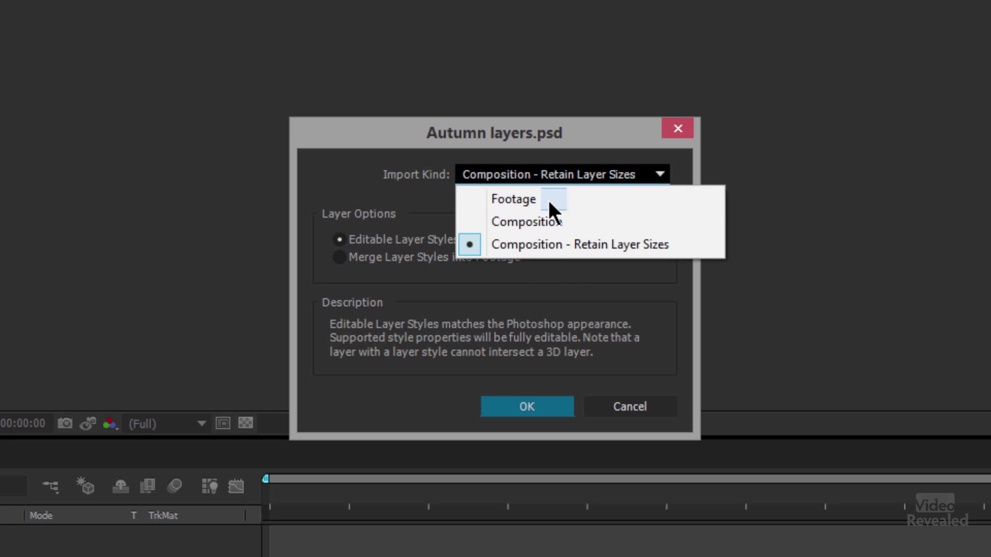
click(549, 222)
click(526, 405)
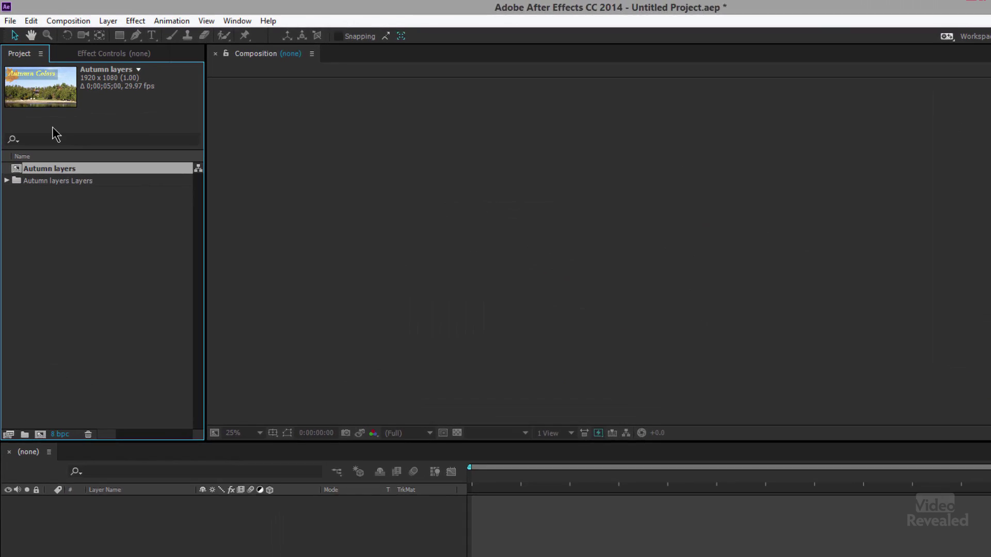
Step: Expand and collapse the layers folder, open the Autumn layers comp, and select the Autumn Colors title
click(7, 180)
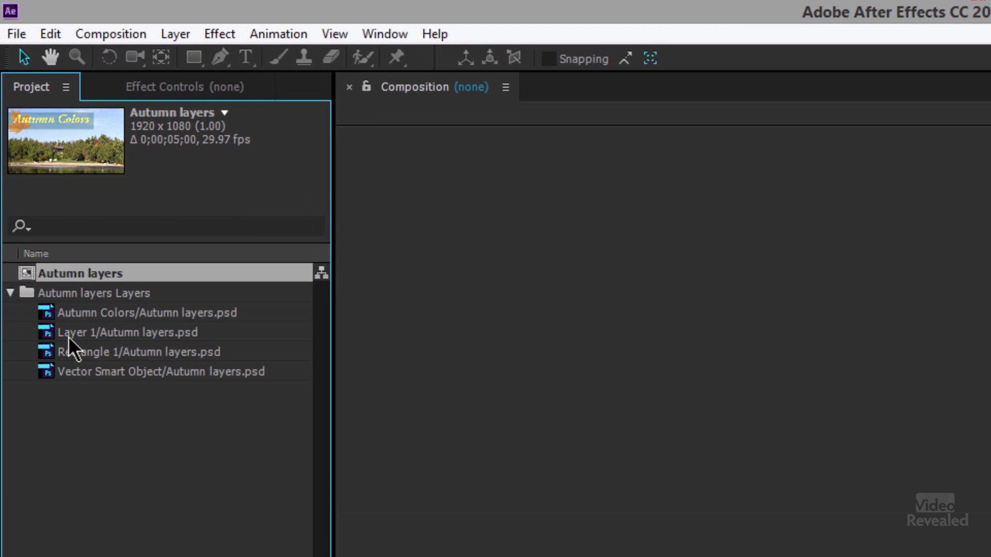
click(9, 294)
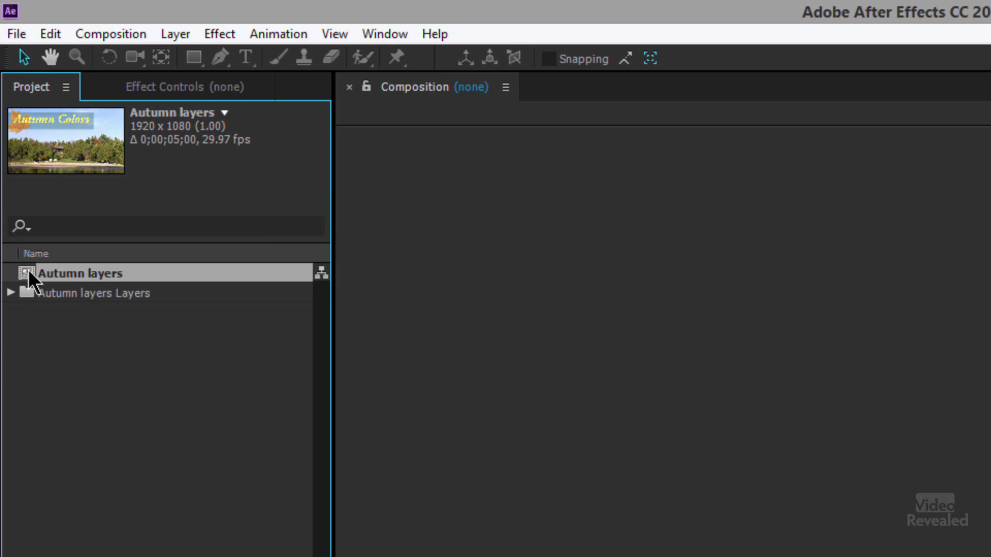
double_click(27, 271)
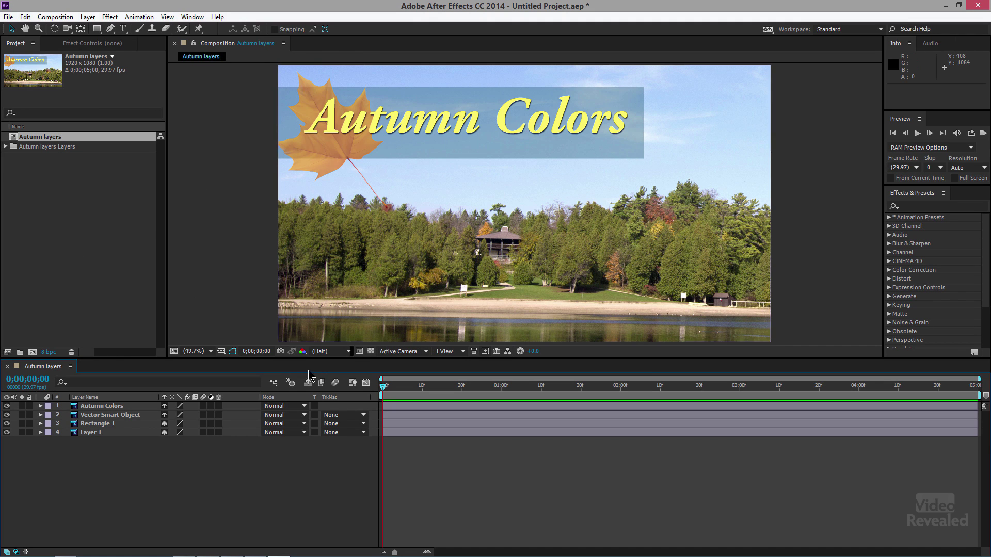
click(469, 125)
Step: Drag the Autumn Colors title lower, then delete the imported composition and its layers folder
drag(469, 125, 465, 153)
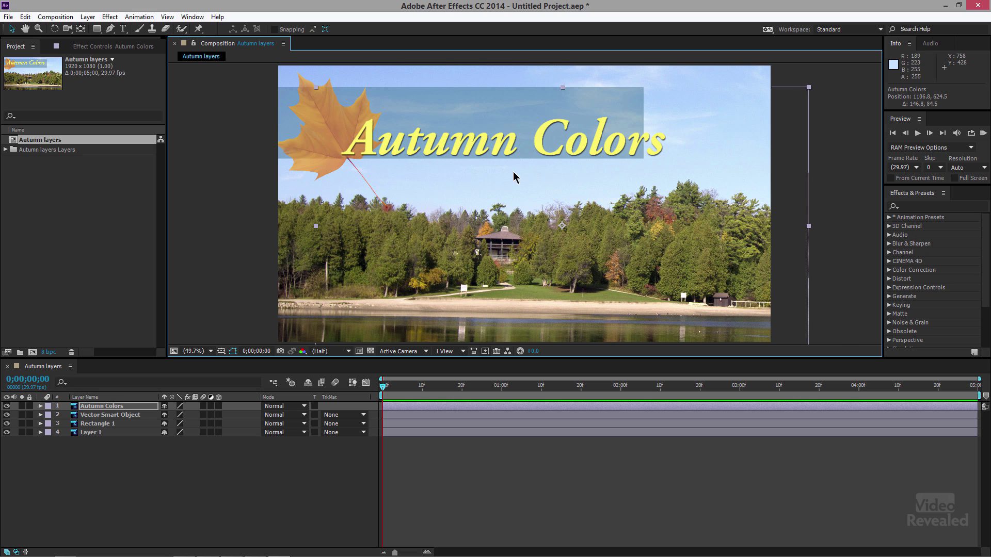
drag(71, 180, 41, 150)
click(73, 352)
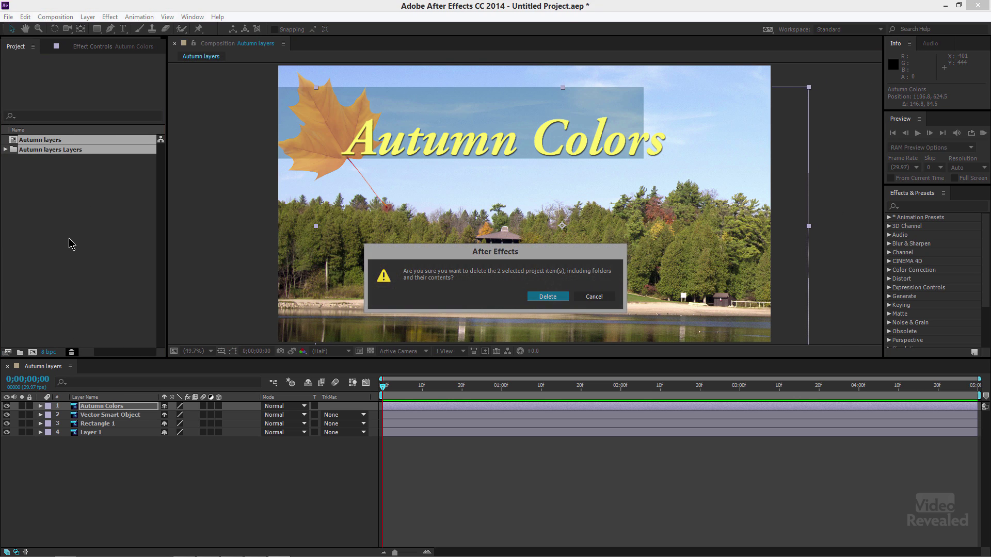
click(548, 296)
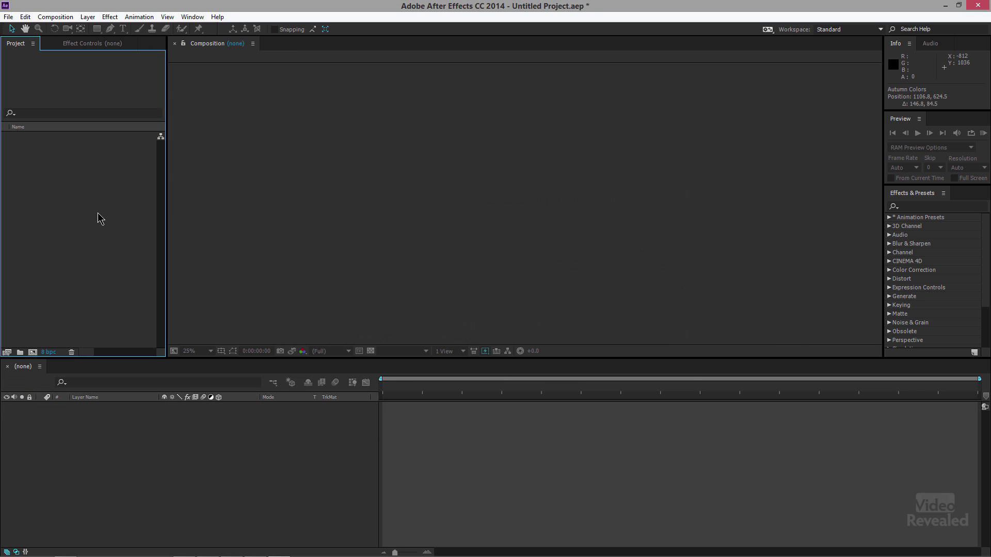
Step: Re-import Autumn layers.psd with Import Kind set to Composition - Retain Layer Sizes
double_click(98, 217)
double_click(187, 134)
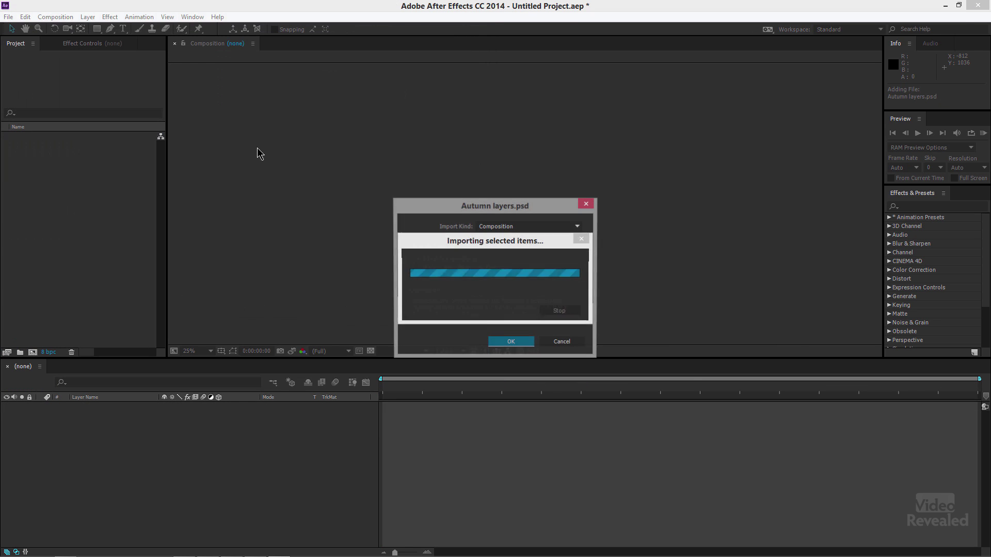
click(527, 231)
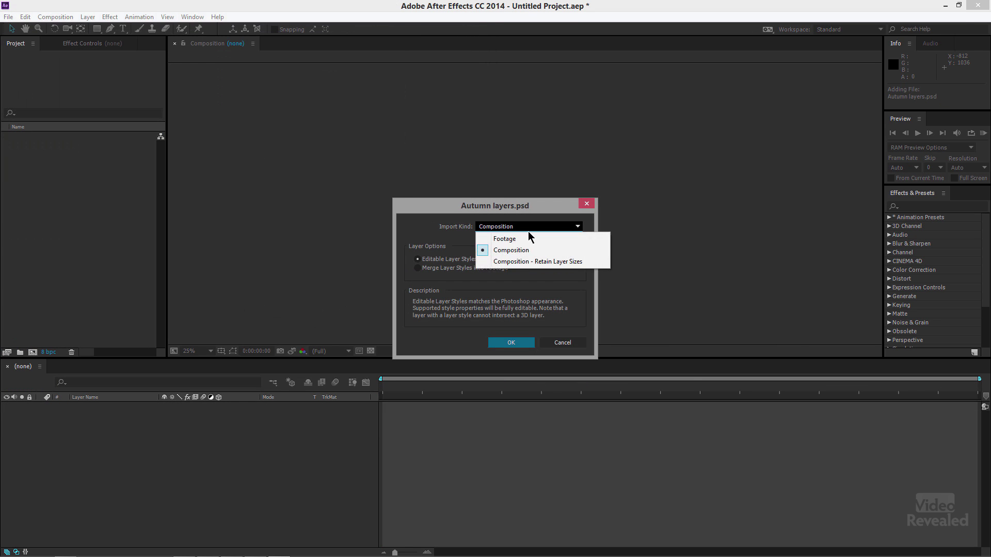
click(532, 261)
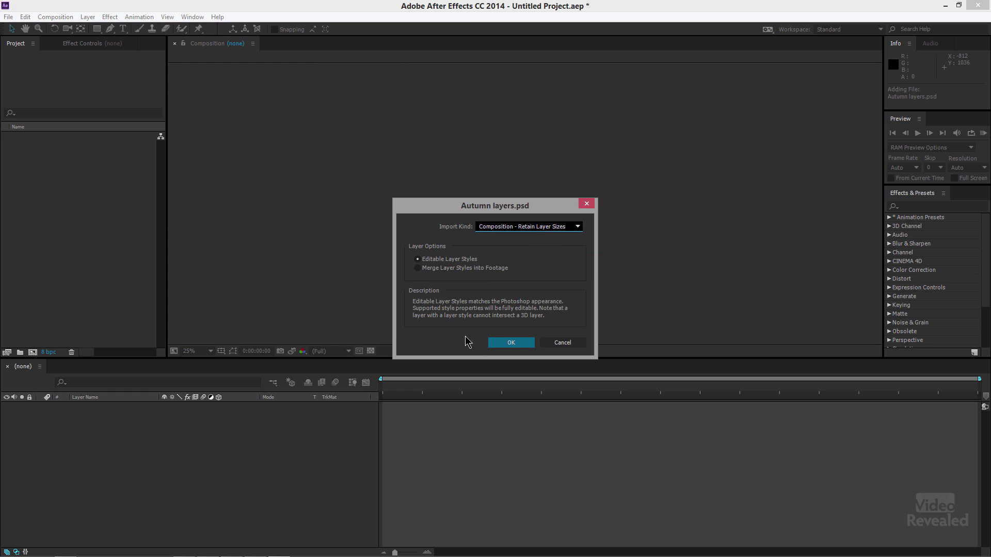
click(509, 342)
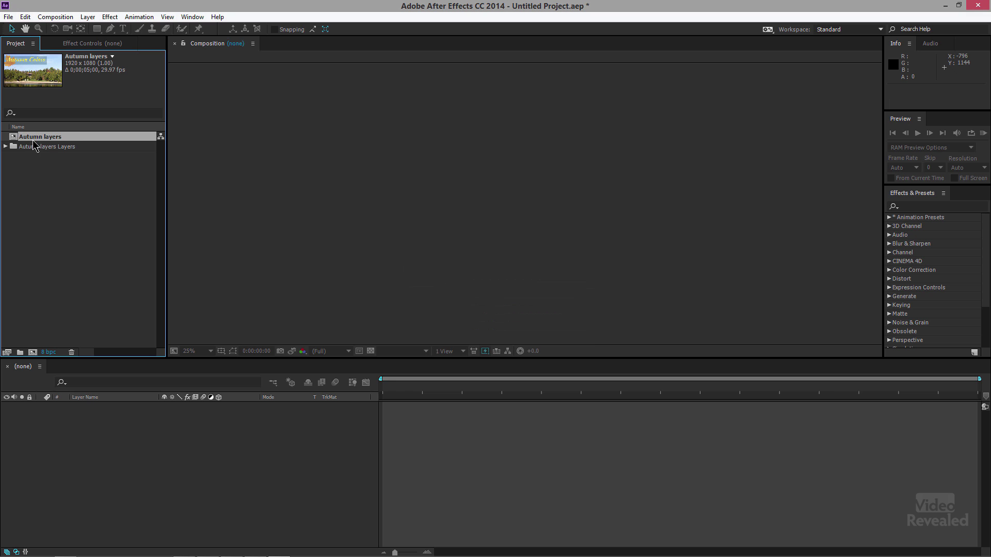
Step: Open the Autumn layers comp, try moving the Autumn Colors title, then undo the move
double_click(12, 137)
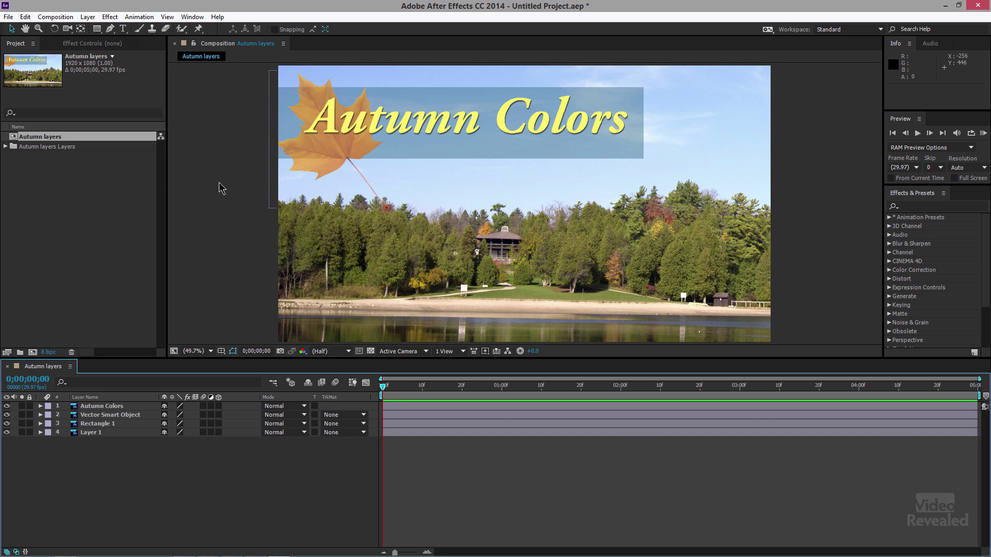
mouse_move(466, 126)
mouse_down()
mouse_move(484, 140)
mouse_move(508, 230)
mouse_move(481, 225)
mouse_move(535, 182)
mouse_move(476, 173)
mouse_move(472, 121)
mouse_move(471, 130)
mouse_up()
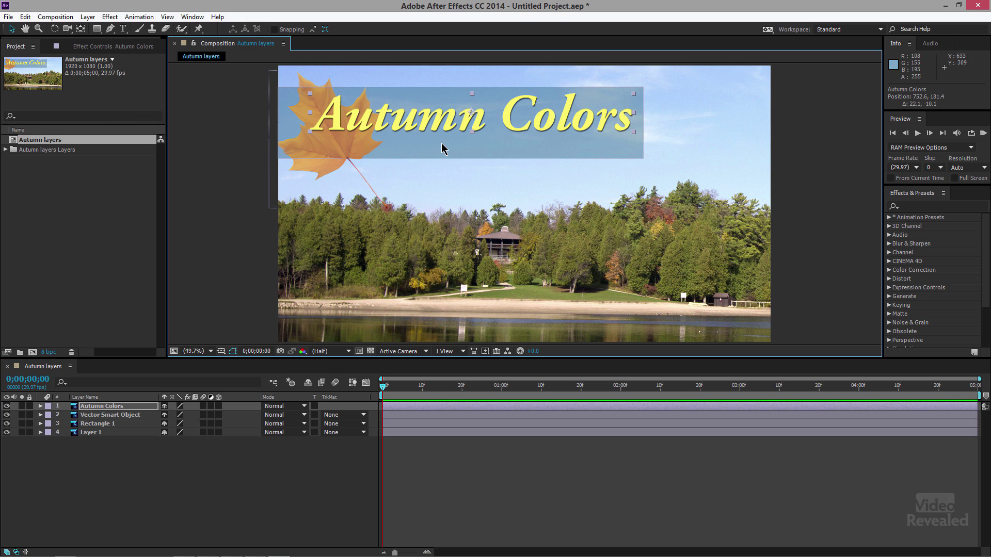
key(ctrl+z)
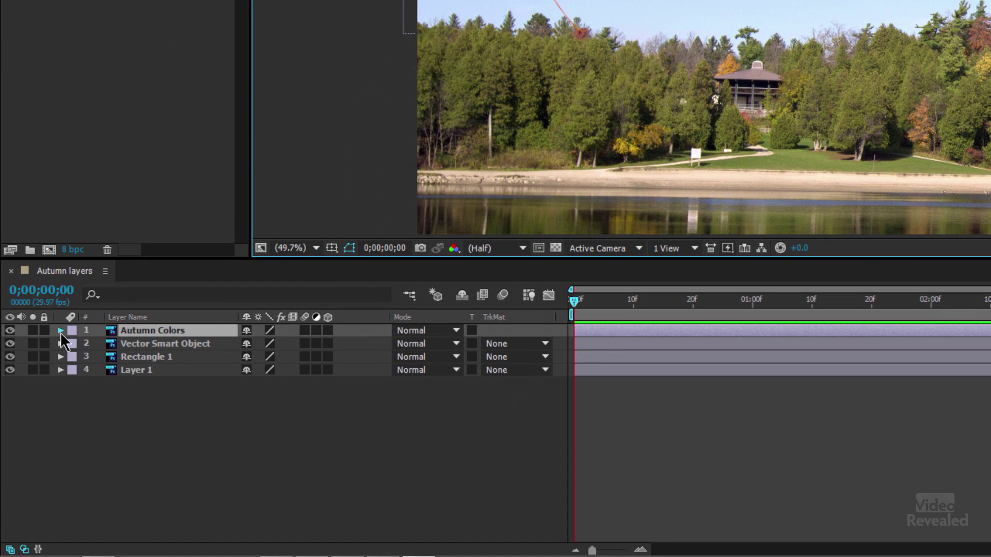
Step: Expand the title's Layer Styles to scrub the Drop Shadow Distance, then collapse the layer
click(45, 386)
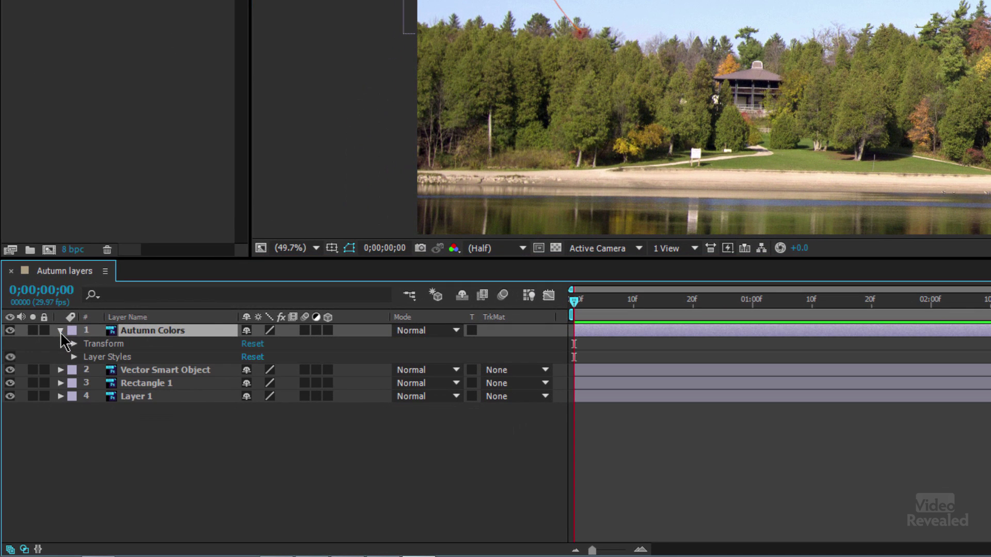
click(74, 358)
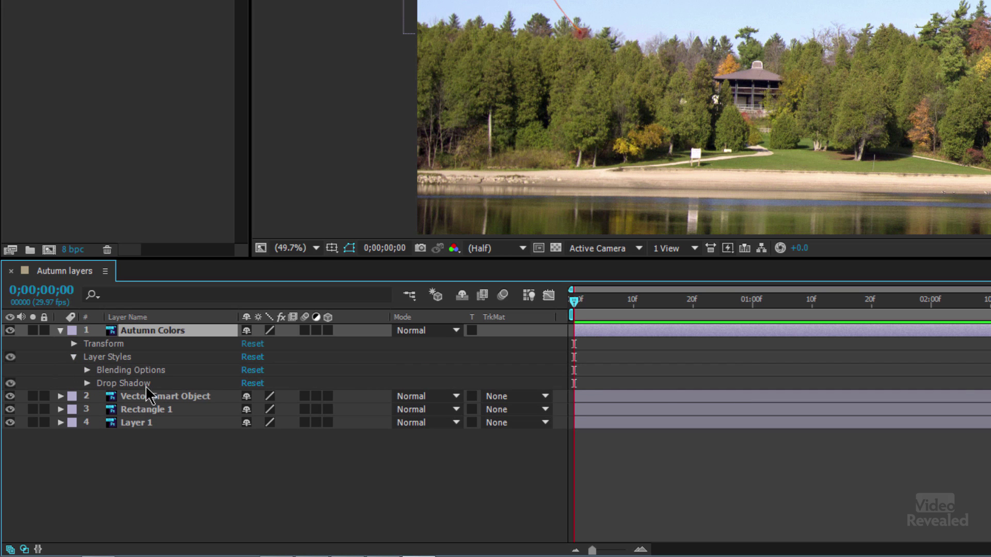
click(86, 384)
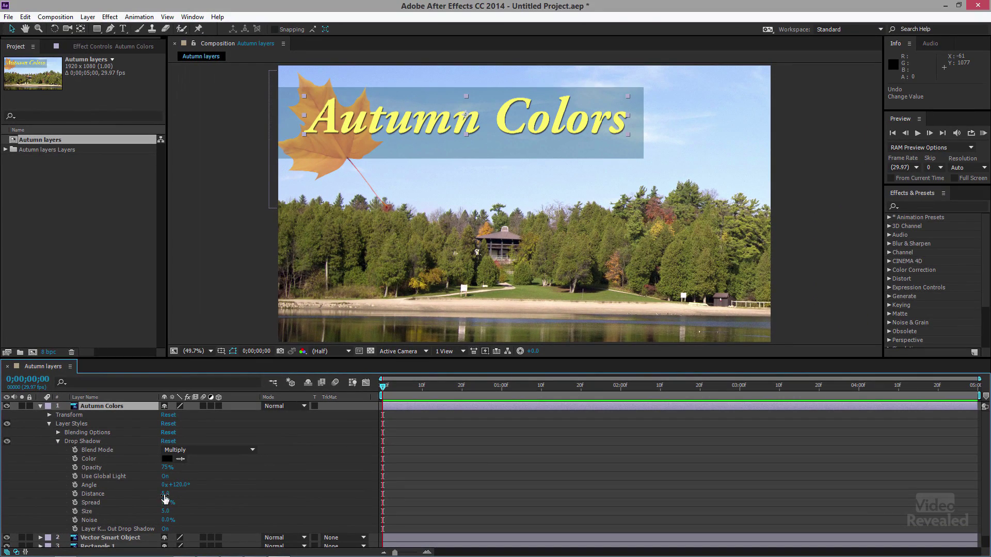
drag(165, 494, 135, 478)
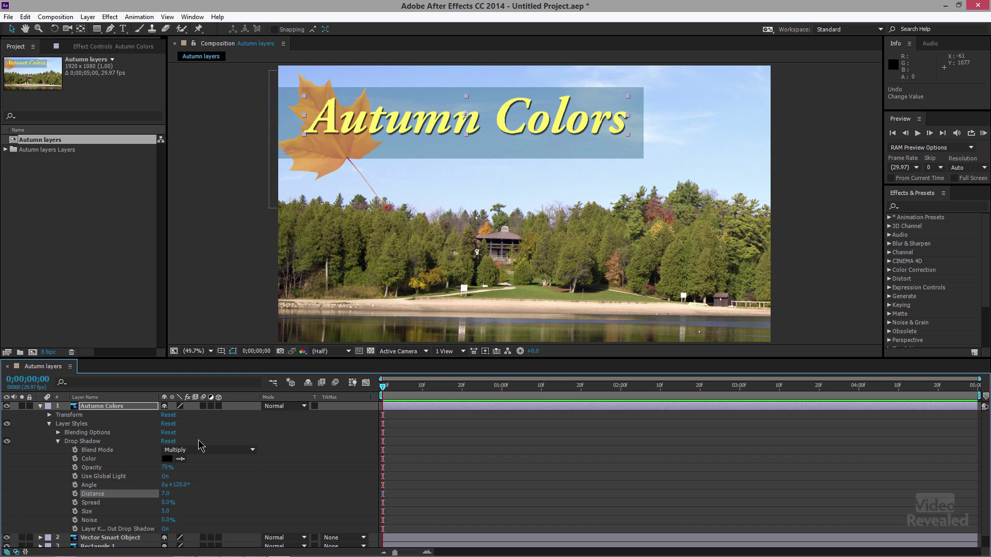
click(40, 407)
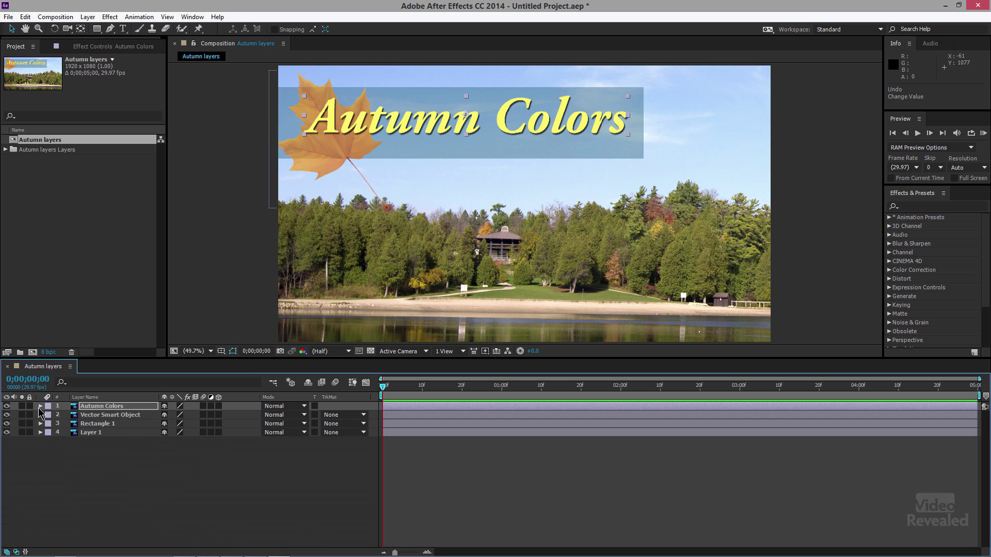
Step: Create a default 1920 × 1080 Comp 1, then import Cons.jpg and place it in its timeline
click(33, 353)
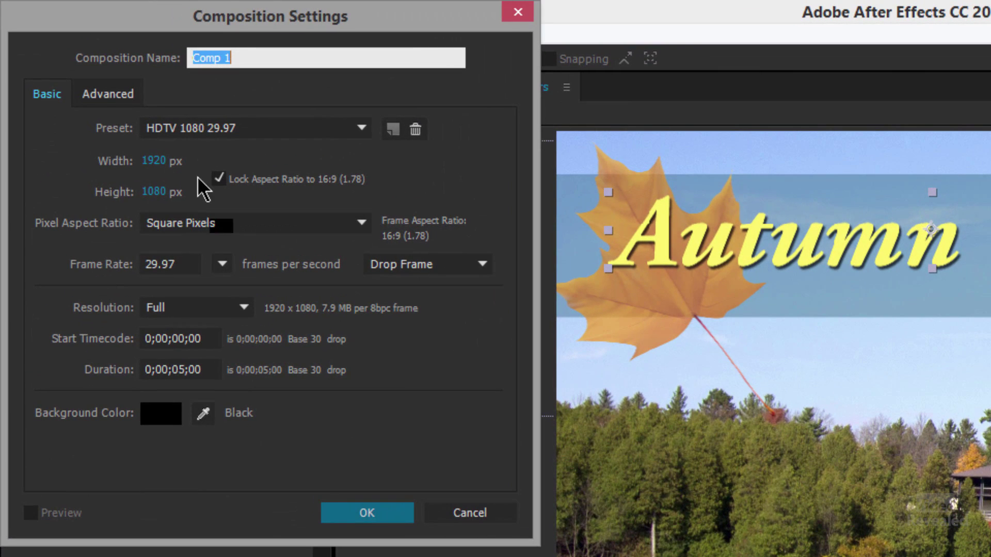
click(363, 512)
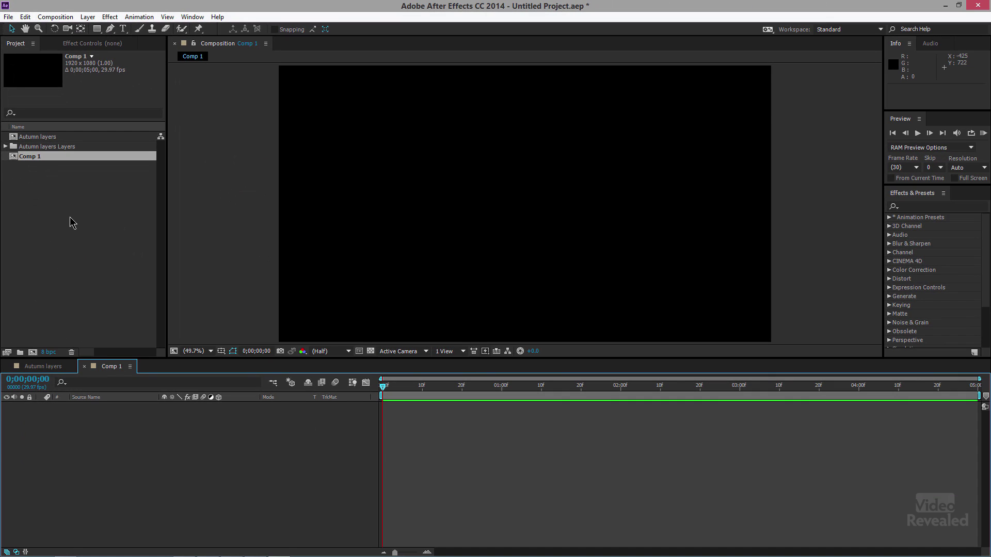
double_click(70, 221)
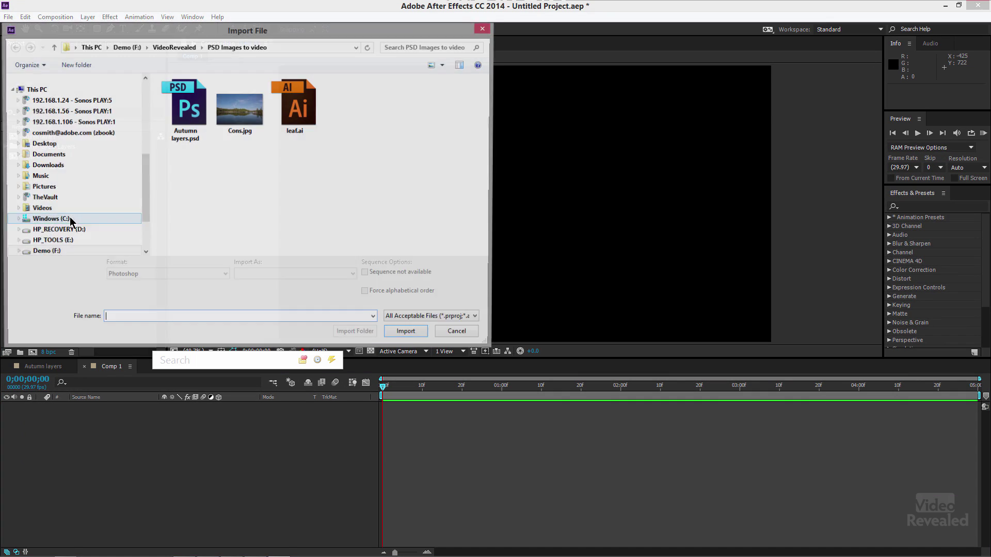
double_click(242, 110)
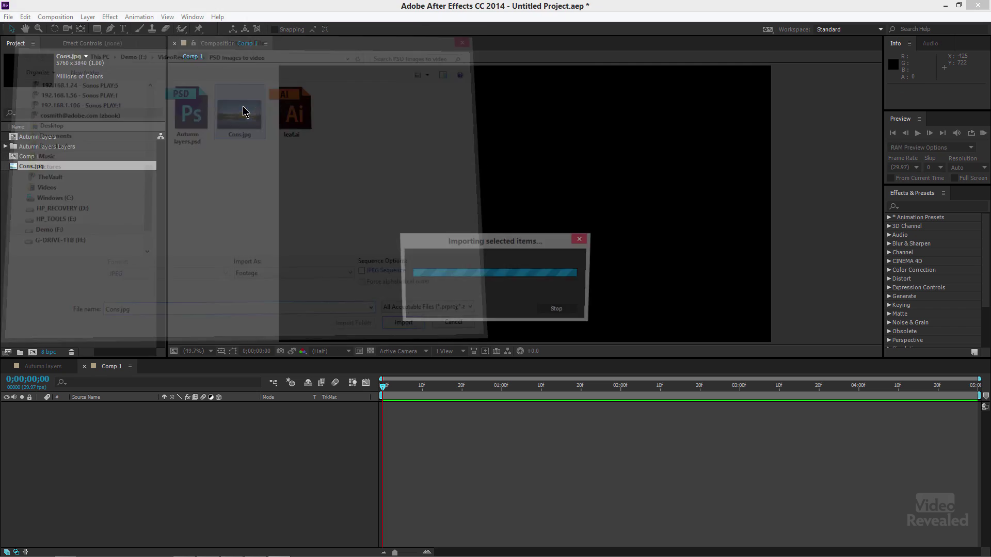
drag(18, 177, 540, 270)
Step: Zoom the viewer out and drag the oversized Cons.jpg around the Comp 1 frame
key(comma)
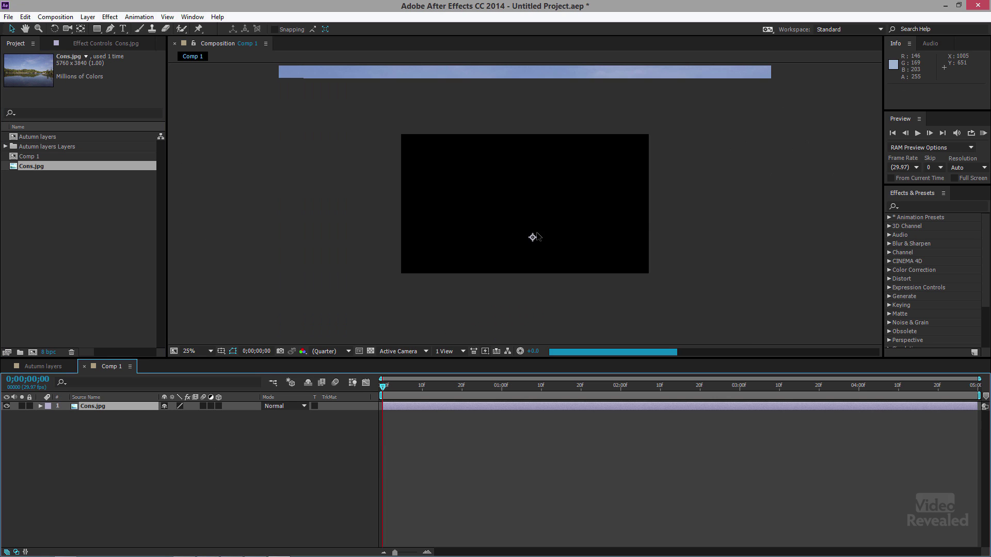
key(comma)
drag(545, 224, 582, 192)
drag(504, 223, 561, 224)
drag(484, 226, 458, 230)
drag(537, 218, 508, 205)
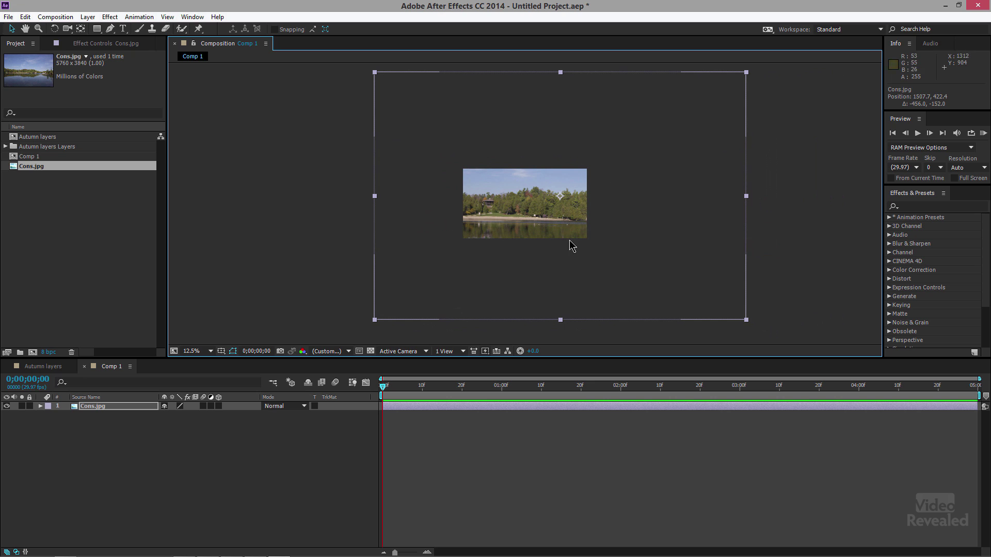
Step: Revert the trial 57% scale, fit the comp in view, and frame the lodge, trees and lake
drag(747, 323, 757, 298)
key(ctrl+z)
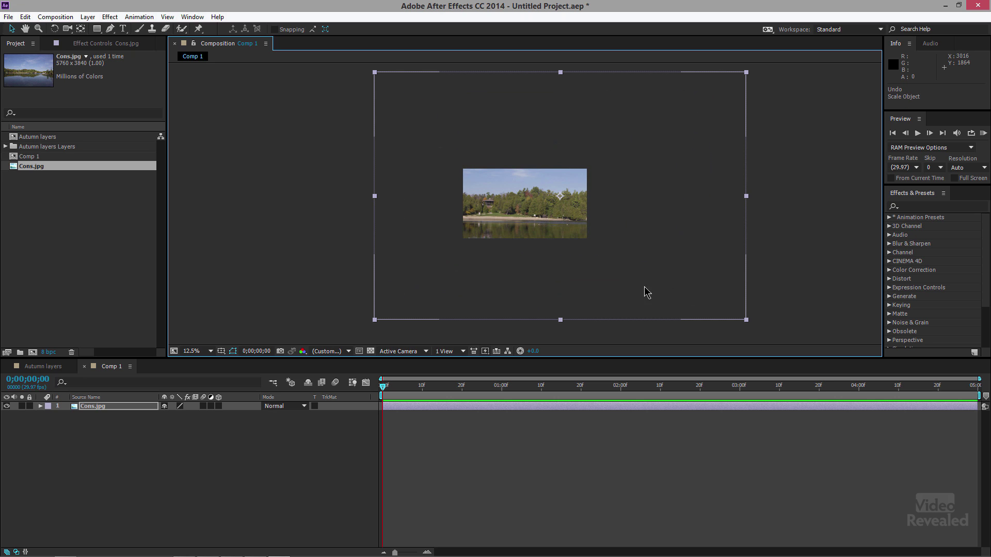
key(shift+slash)
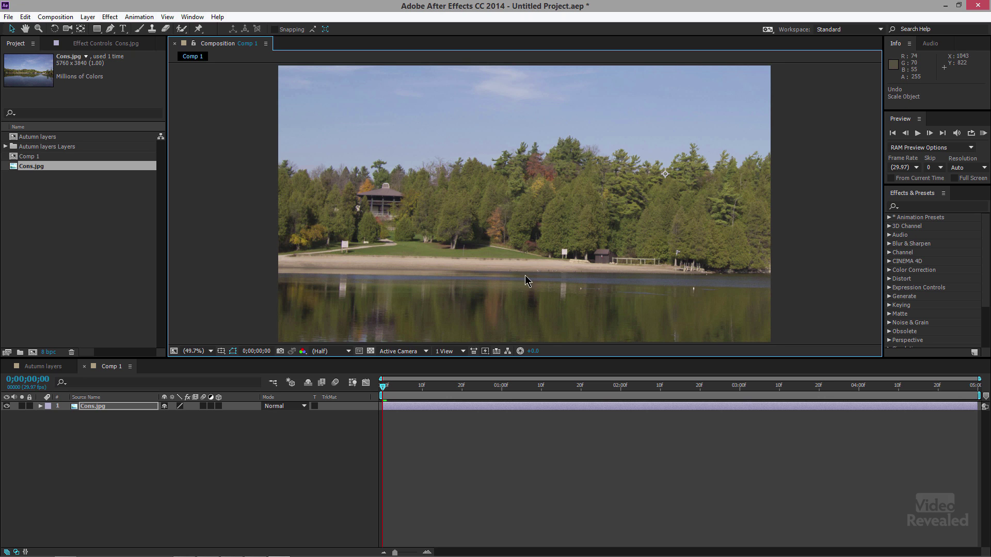
drag(360, 262, 639, 268)
drag(597, 219, 421, 222)
mouse_move(508, 188)
mouse_down()
mouse_move(528, 218)
mouse_move(521, 202)
mouse_up()
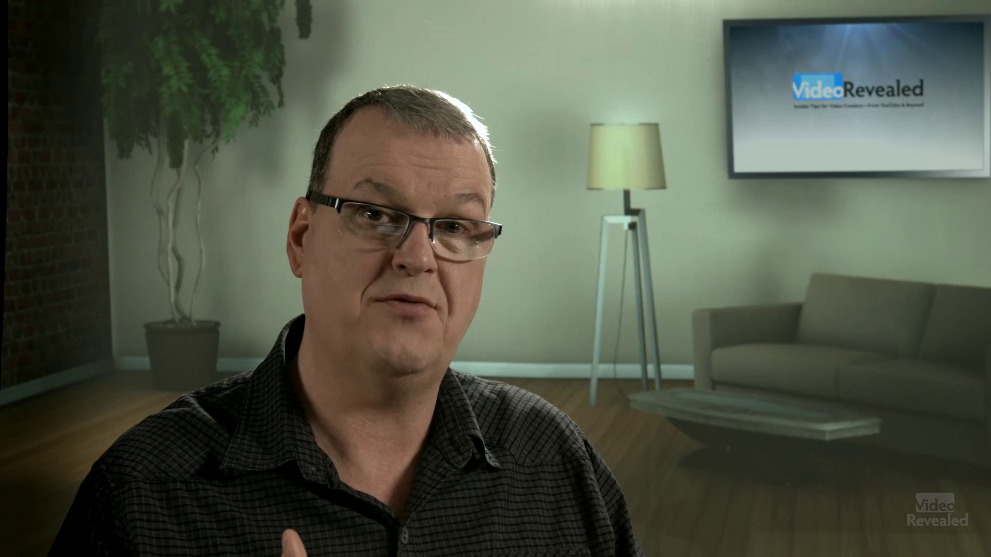
Step: Turn on the 3D Layer switch for all four Autumn layers composition layers
drag(133, 454, 108, 408)
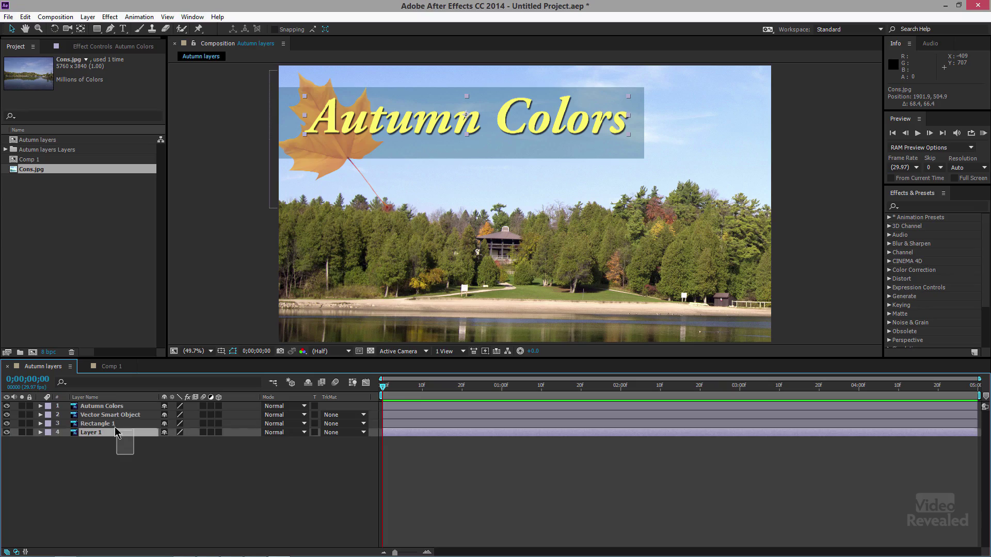
click(219, 407)
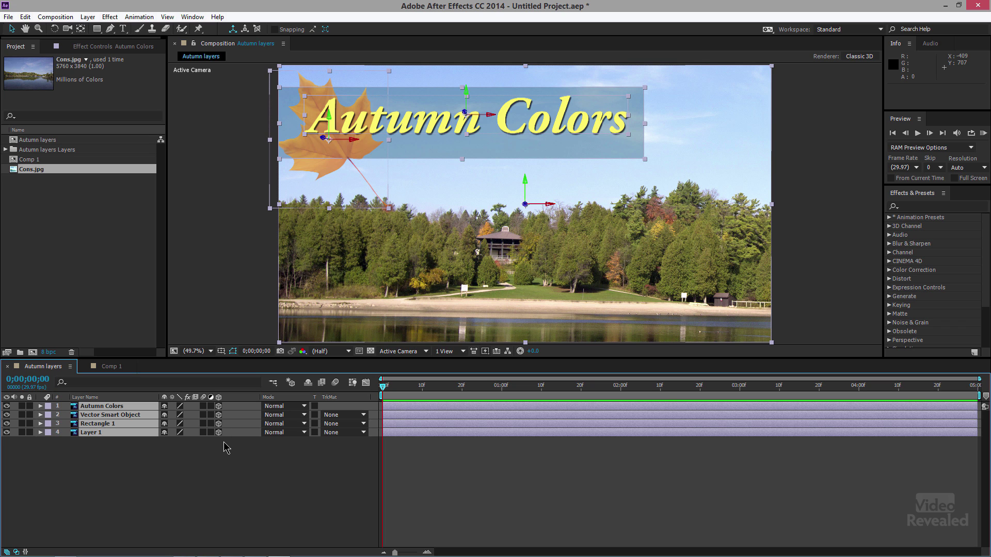
Step: Add Camera 1 with default Camera Settings via Layer > New > Camera, then shift the background photo left
click(87, 17)
mouse_move(103, 28)
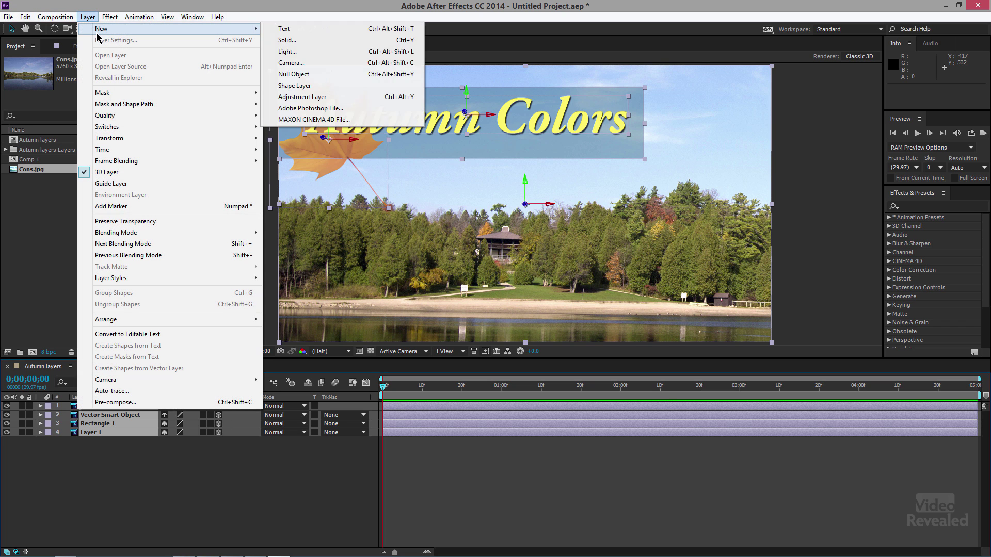
click(316, 66)
click(287, 250)
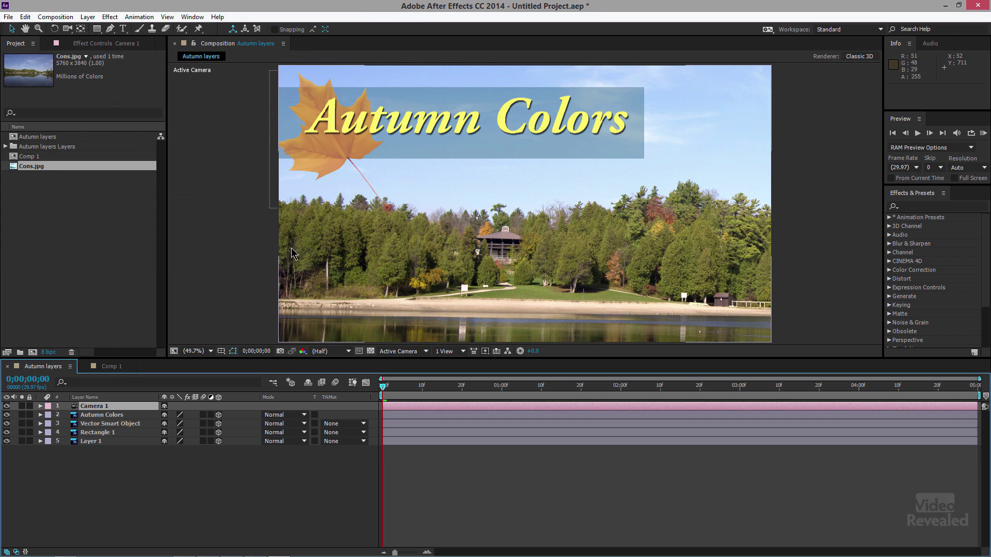
drag(516, 263, 497, 266)
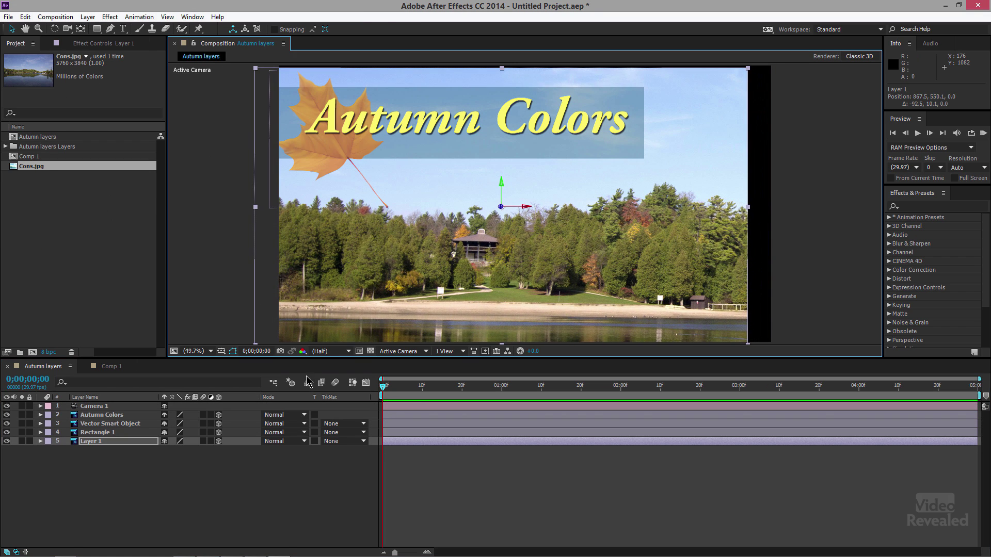
Step: Undo the background move and orbit the camera around the scene
key(ctrl+z)
click(67, 29)
drag(580, 240, 529, 247)
click(158, 442)
Step: Set Position Z to 126 for Layer 1 and -269 for the Autumn Colors title, then orbit to inspect depths
drag(115, 465, 98, 418)
key(p)
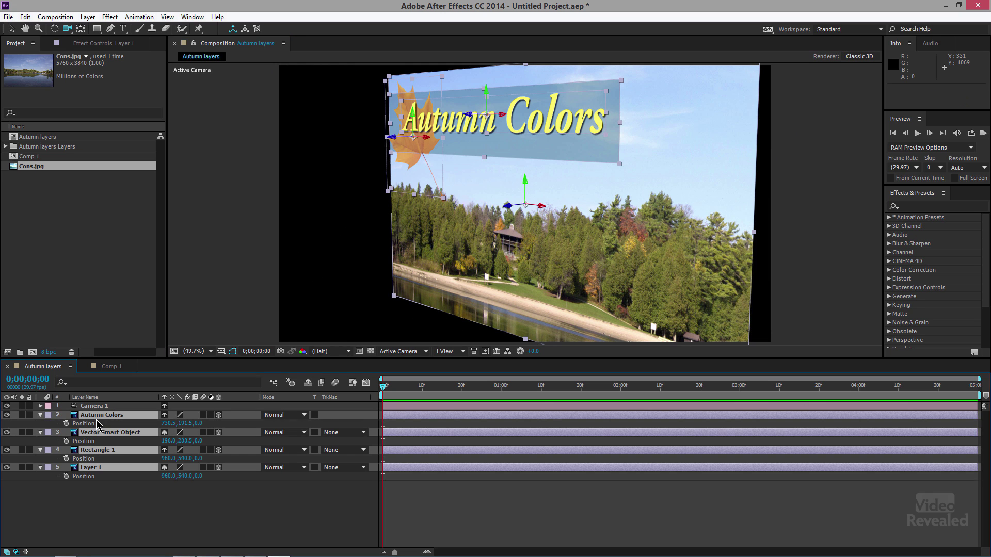
click(200, 497)
drag(199, 475, 205, 463)
drag(192, 423, 325, 364)
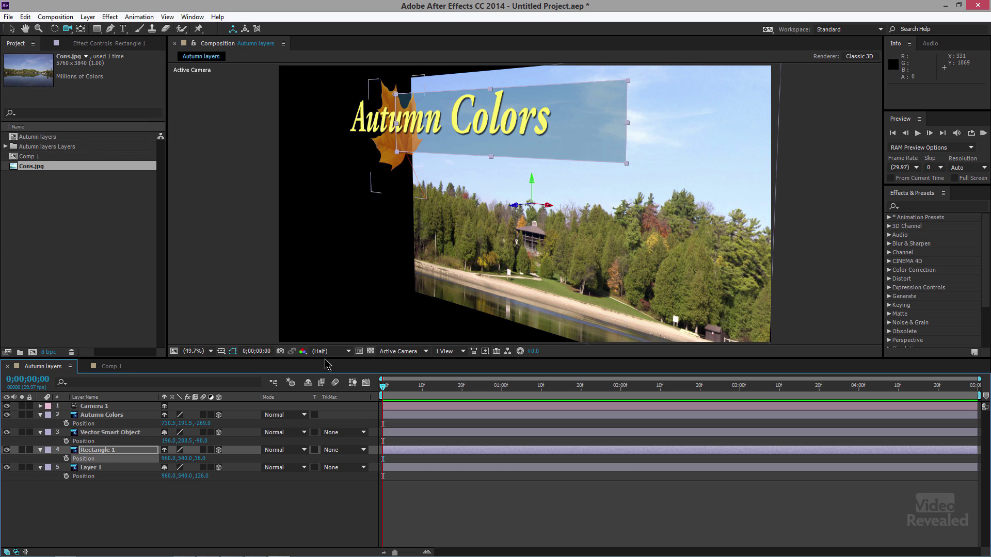
click(67, 29)
mouse_move(612, 240)
mouse_down()
mouse_move(516, 240)
mouse_move(651, 238)
mouse_move(609, 239)
mouse_up()
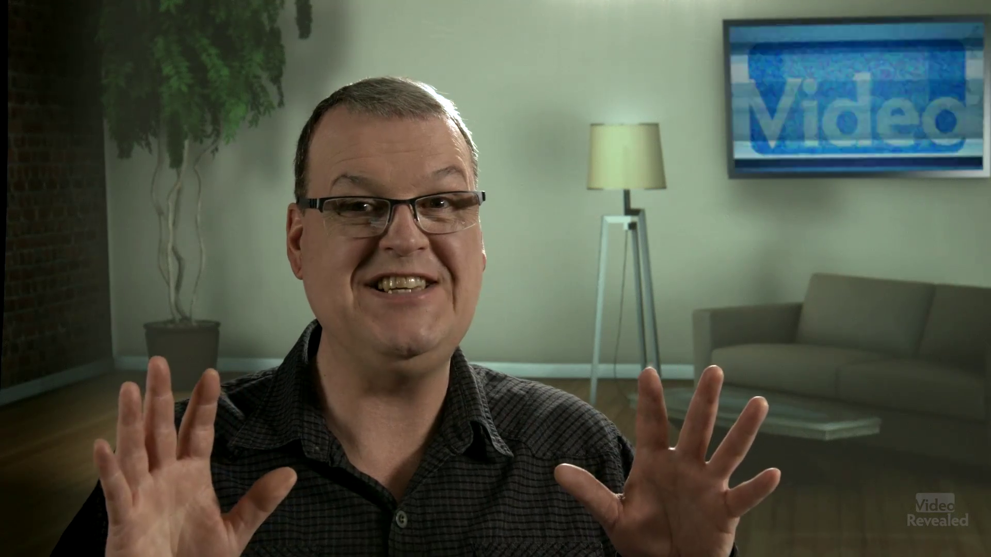